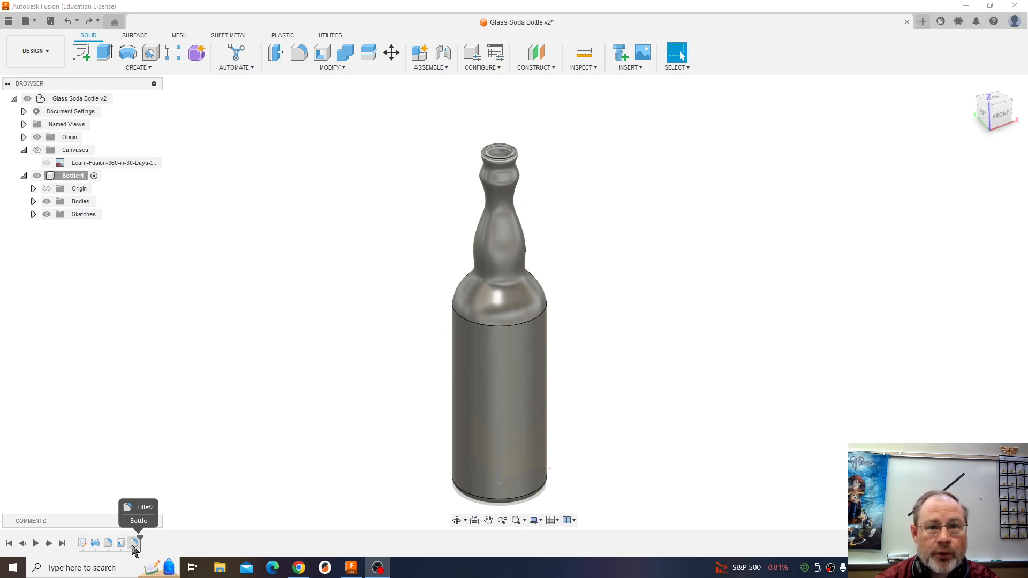
Step: Edit the bottle's profile sketch and reshape the neck by moving its spline fit points outward
left_click(83, 544)
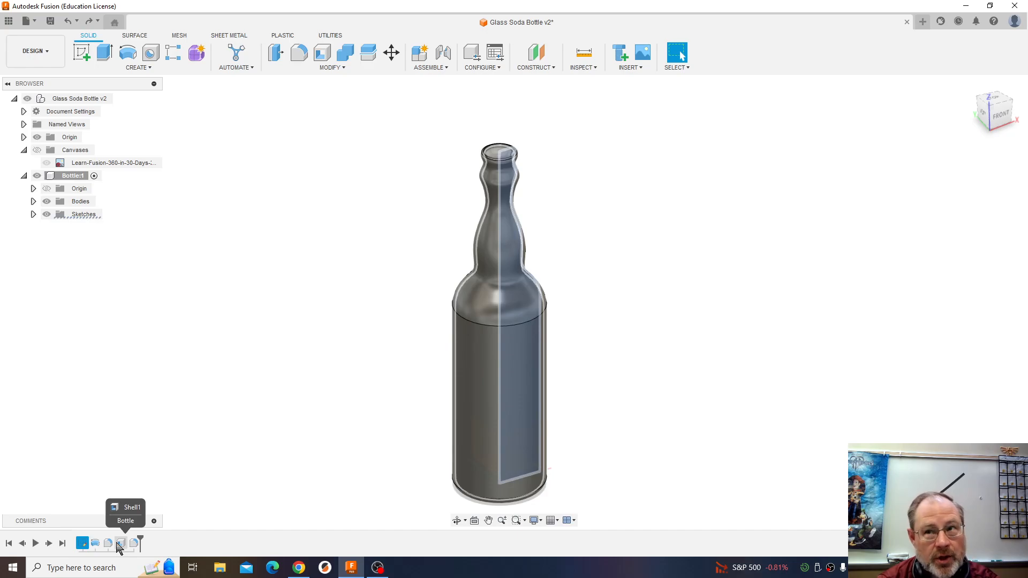
double_click(82, 544)
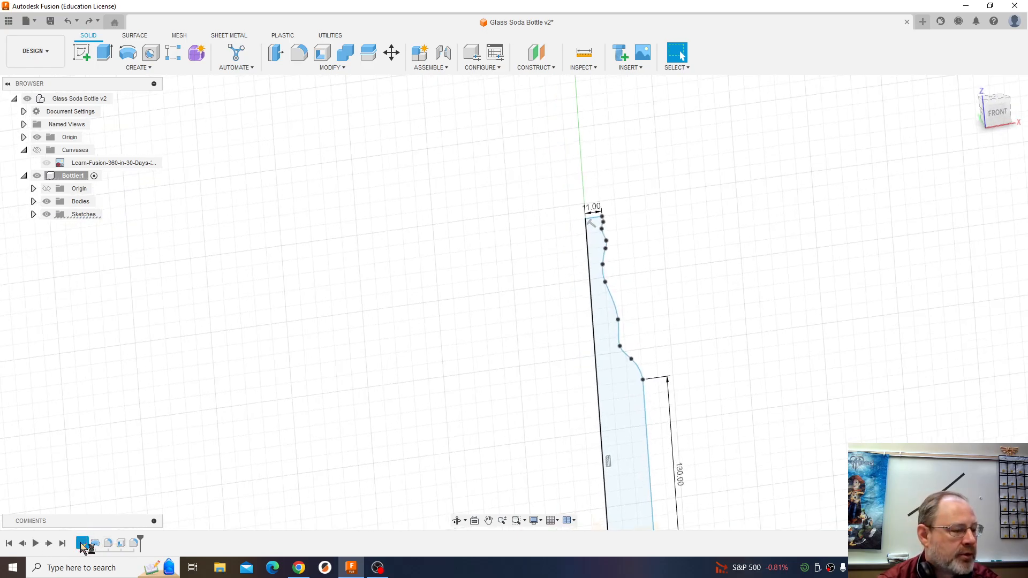
middle_click_drag(734, 394, 713, 223)
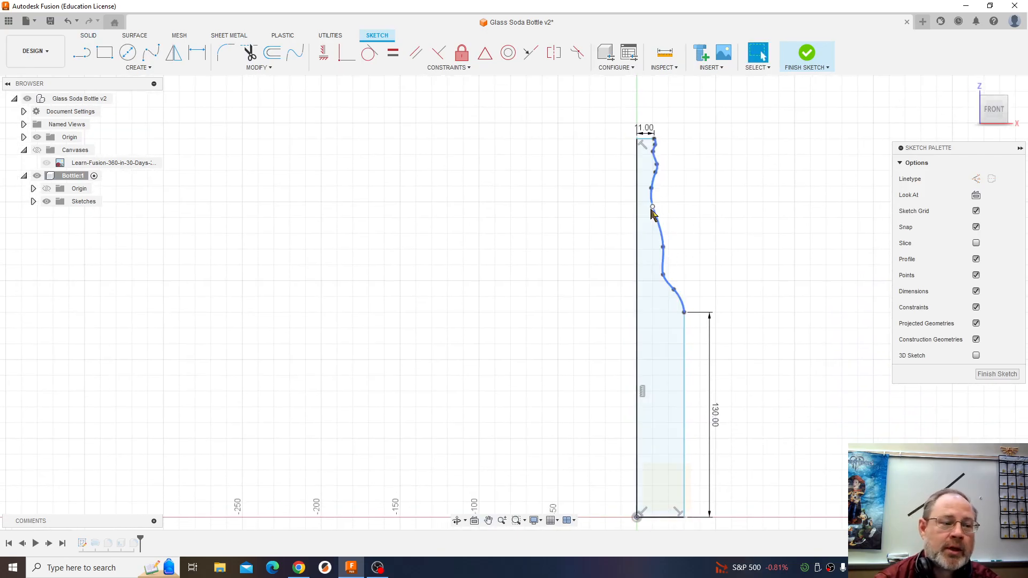
left_click_drag(653, 208, 660, 145)
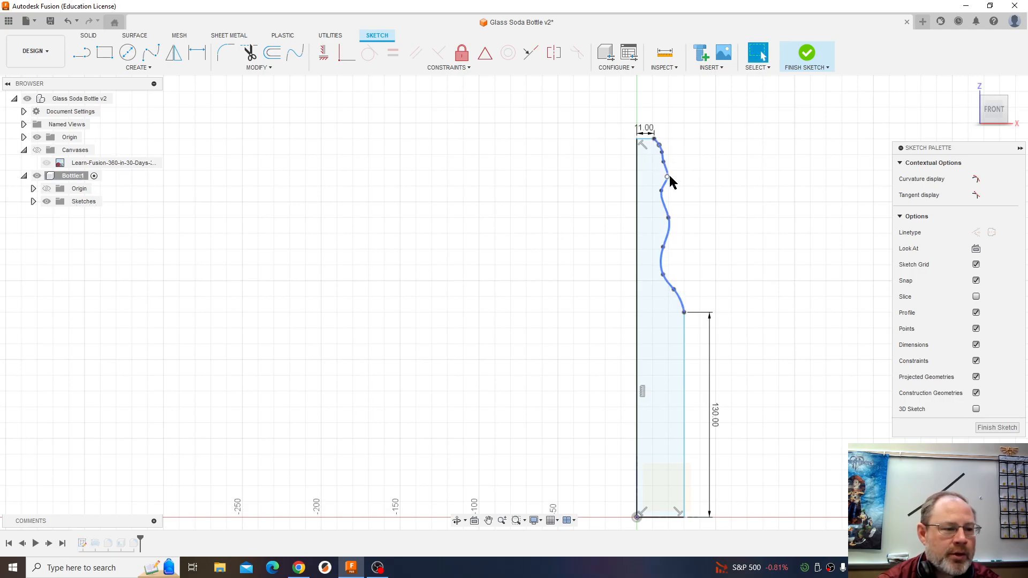
left_click_drag(663, 274, 670, 191)
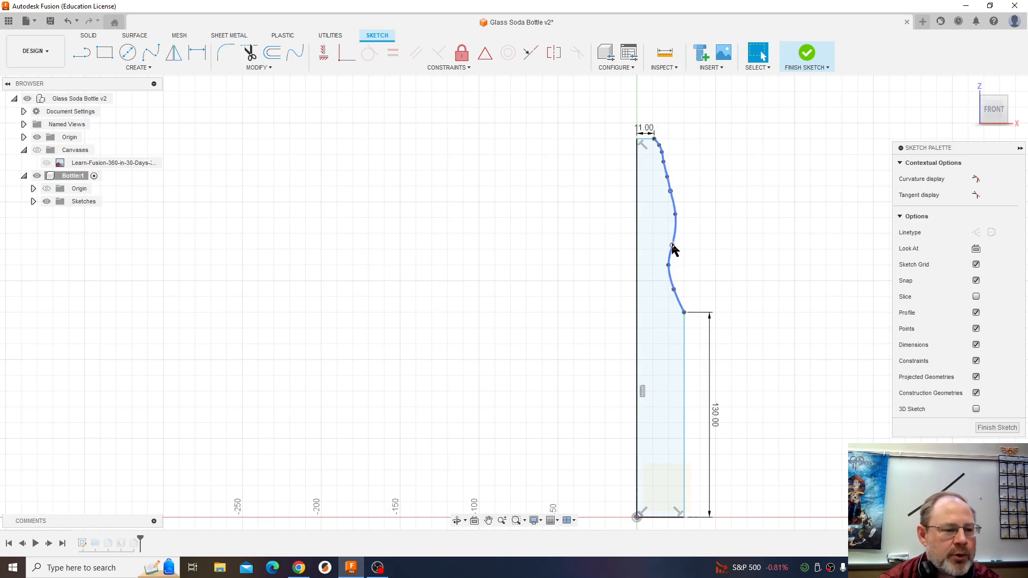
left_click(679, 262)
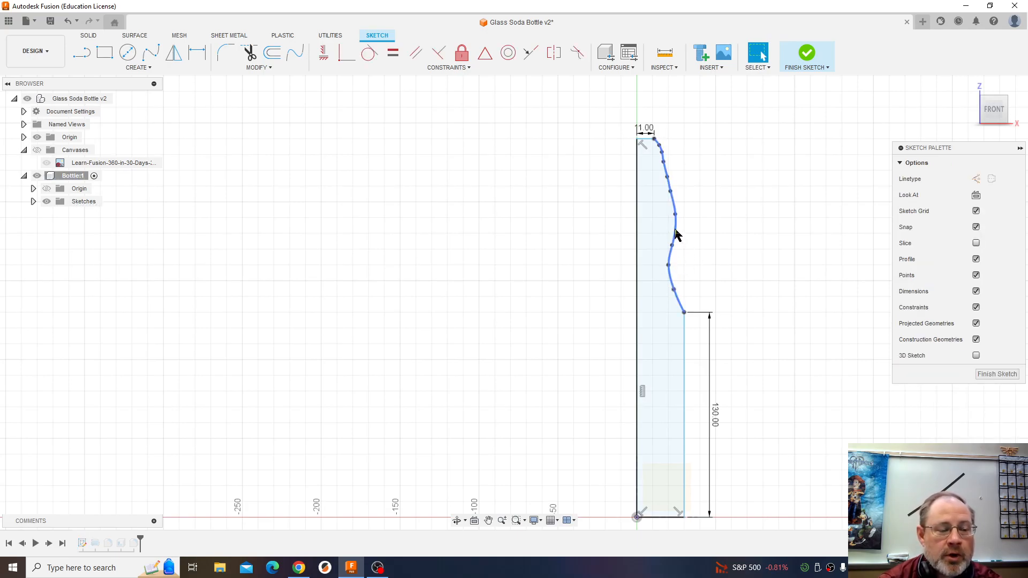
left_click(677, 235)
right_click(677, 235)
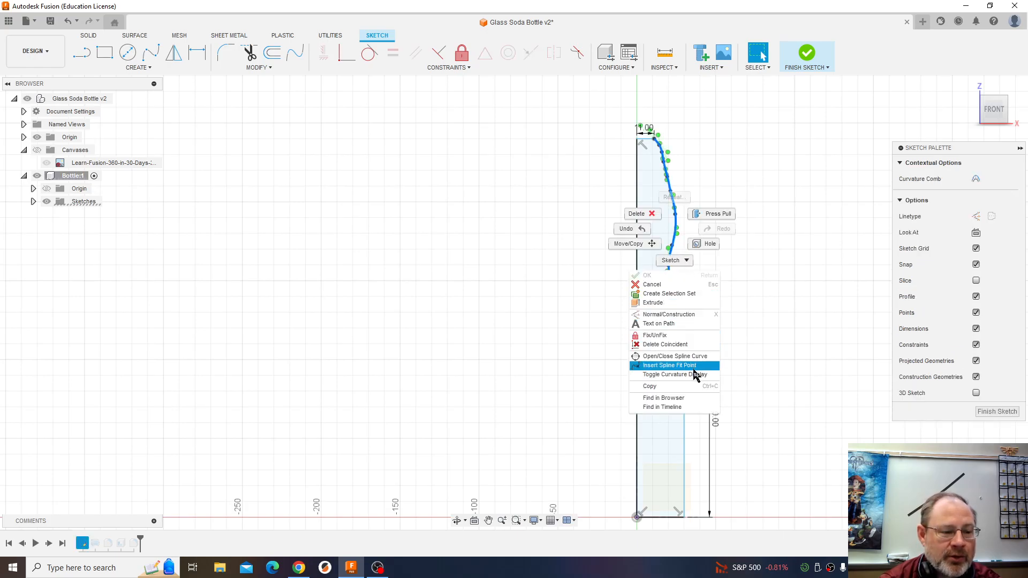
left_click(844, 266)
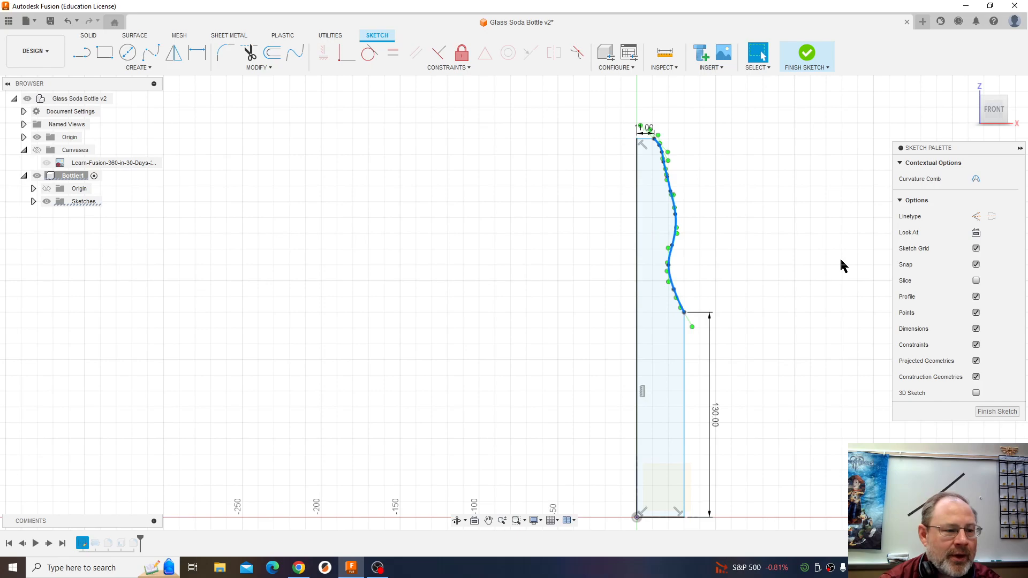
left_click(734, 247)
Step: Move the spline fit points near the rim and shoulder outward to widen the neck profile, and finish the sketch
mouse_move(659, 145)
left_mouse_down()
mouse_move(671, 145)
mouse_move(679, 192)
mouse_move(670, 156)
mouse_move(653, 157)
left_mouse_up()
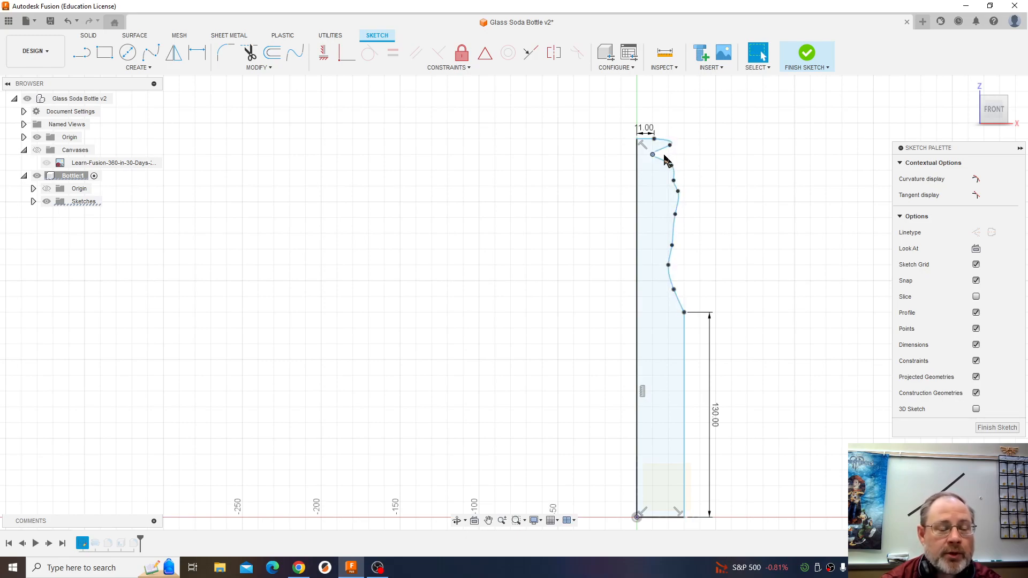
left_click_drag(652, 155, 674, 162)
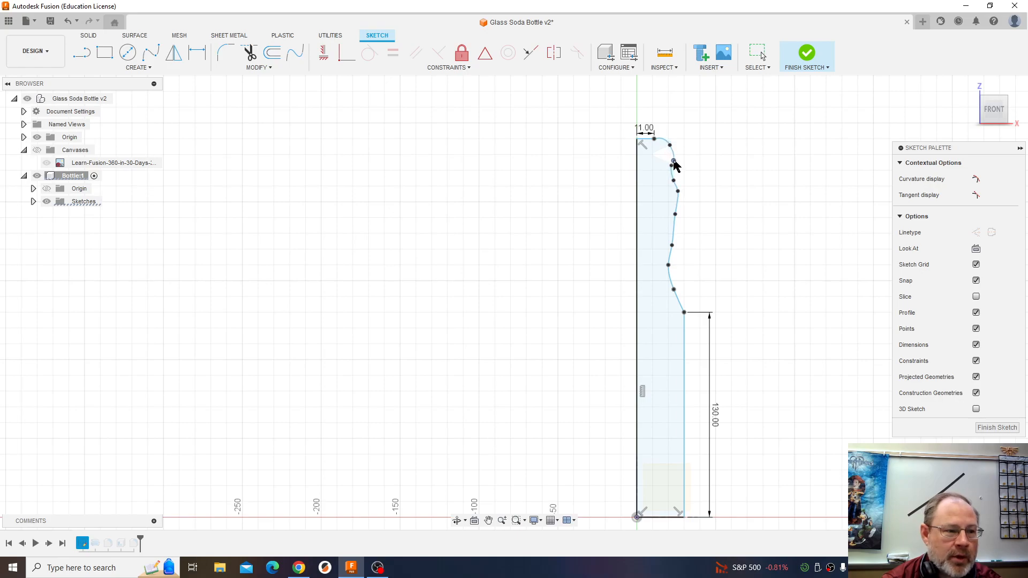
left_click_drag(668, 264, 678, 246)
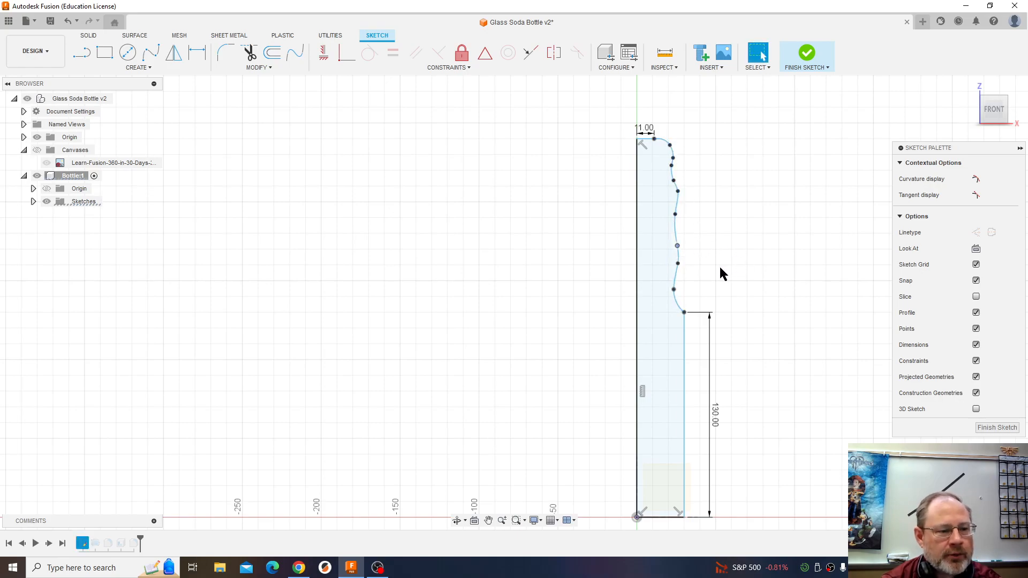
left_click_drag(674, 289, 682, 261)
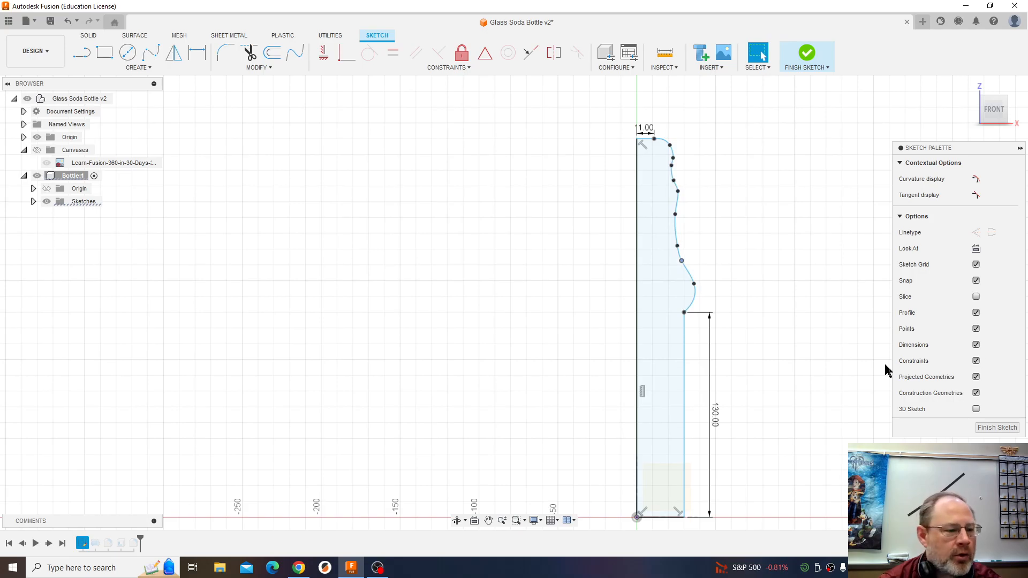
left_click(997, 428)
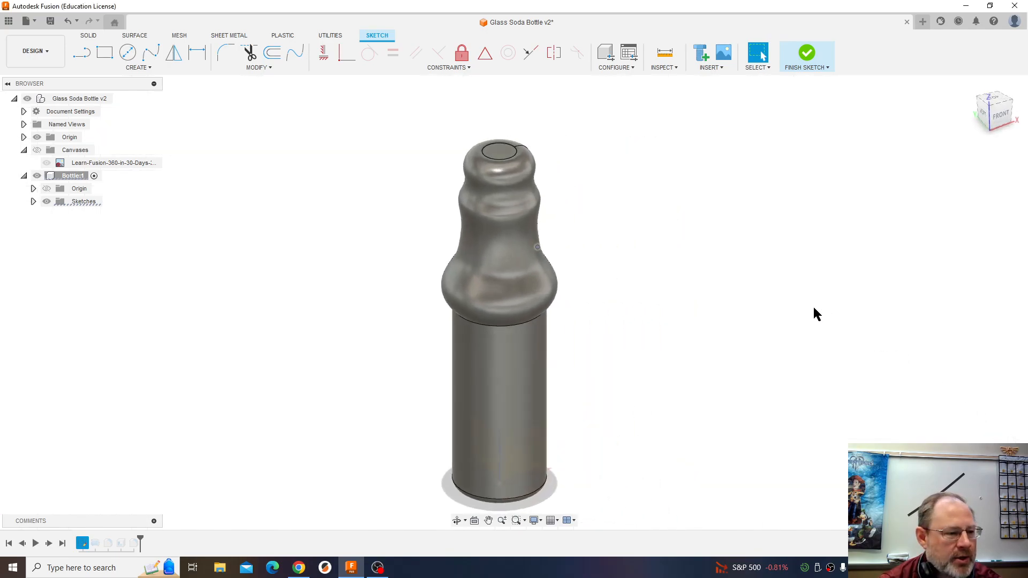
Step: Reopen the bottle's profile sketch and undo all the spline fit point moves along the neck
middle_click_drag(653, 314, 663, 278)
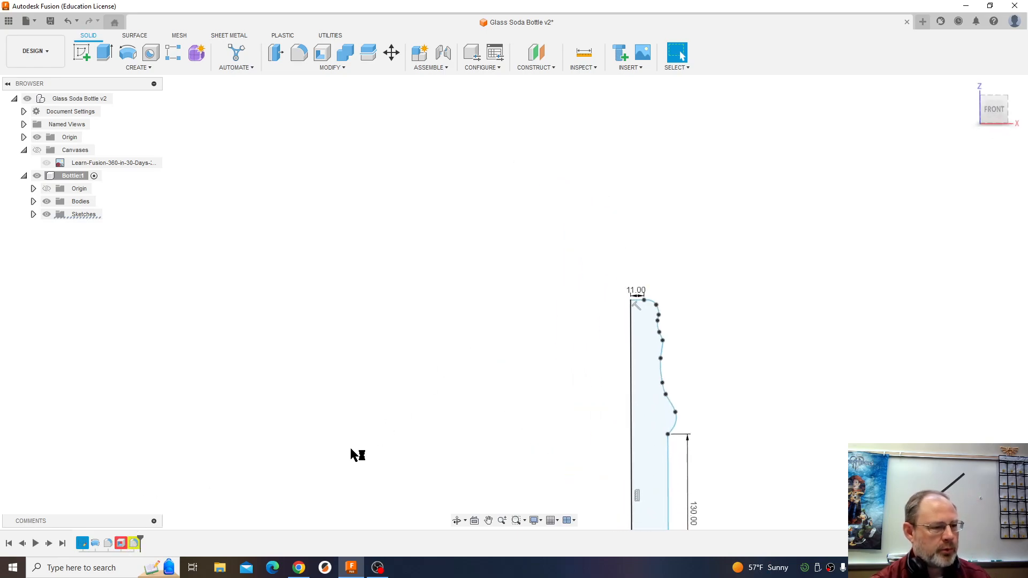
mouse_move(726, 382)
middle_mouse_down()
mouse_move(741, 319)
mouse_move(720, 236)
middle_mouse_up()
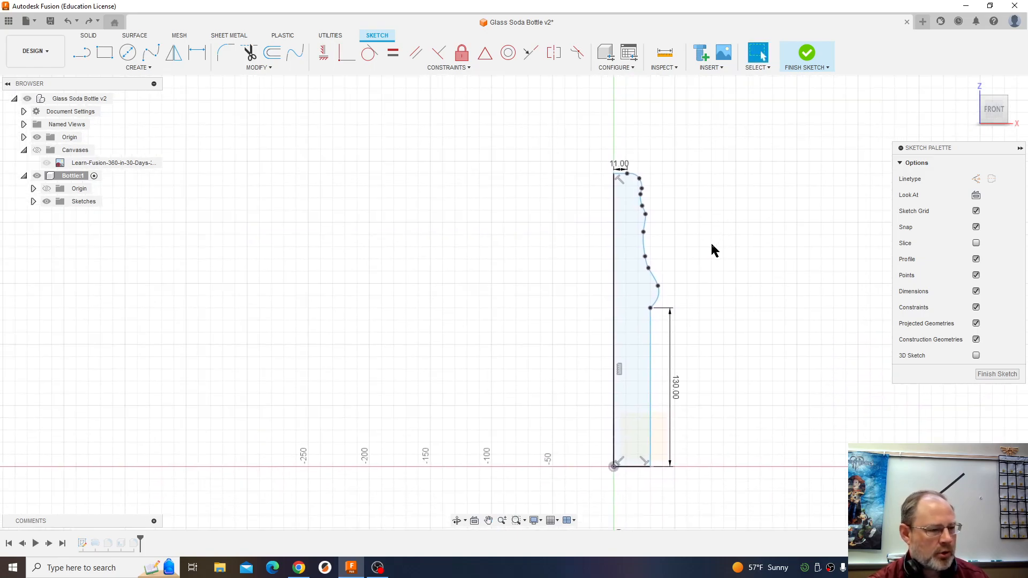
key("ctrl+z")
key("ctrl+z")
key("ctrl+z")
key("ctrl+z")
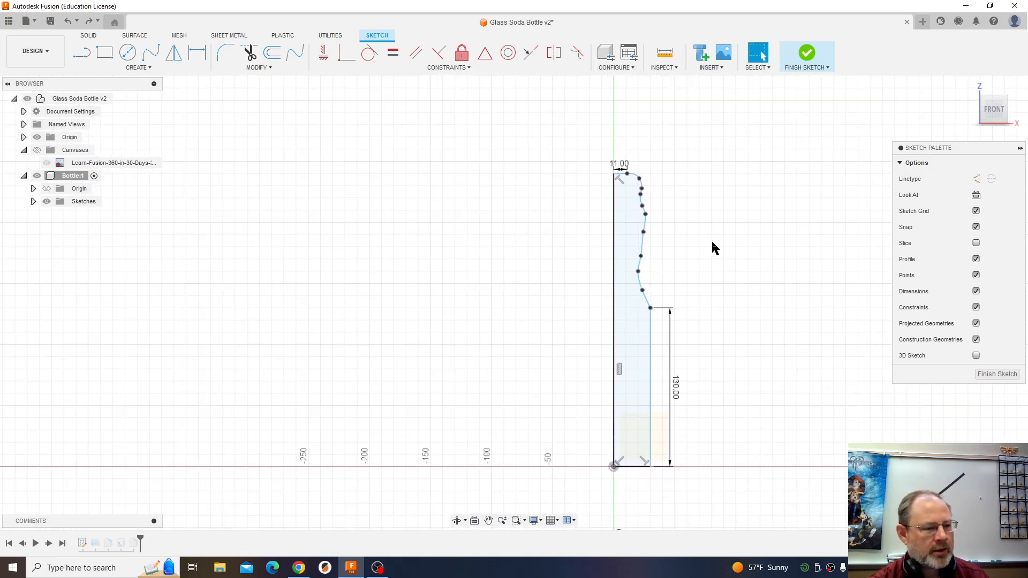
key("ctrl+z")
key("ctrl+z")
key("ctrl+z")
key("ctrl+z")
key("ctrl+z")
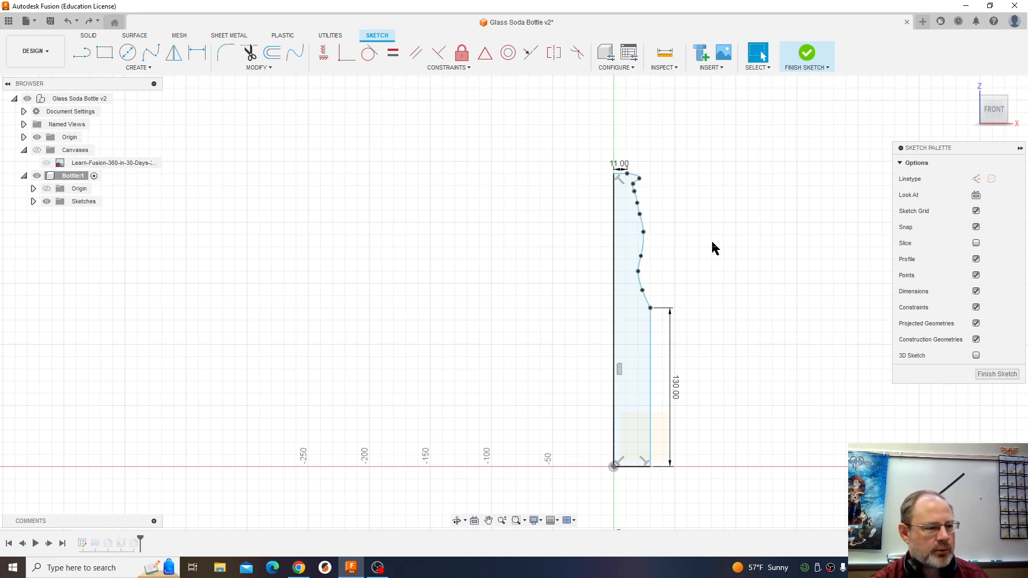
key("ctrl+z")
key("ctrl+z")
key("ctrl+z")
key("ctrl+z")
key("ctrl+z")
key("ctrl+z")
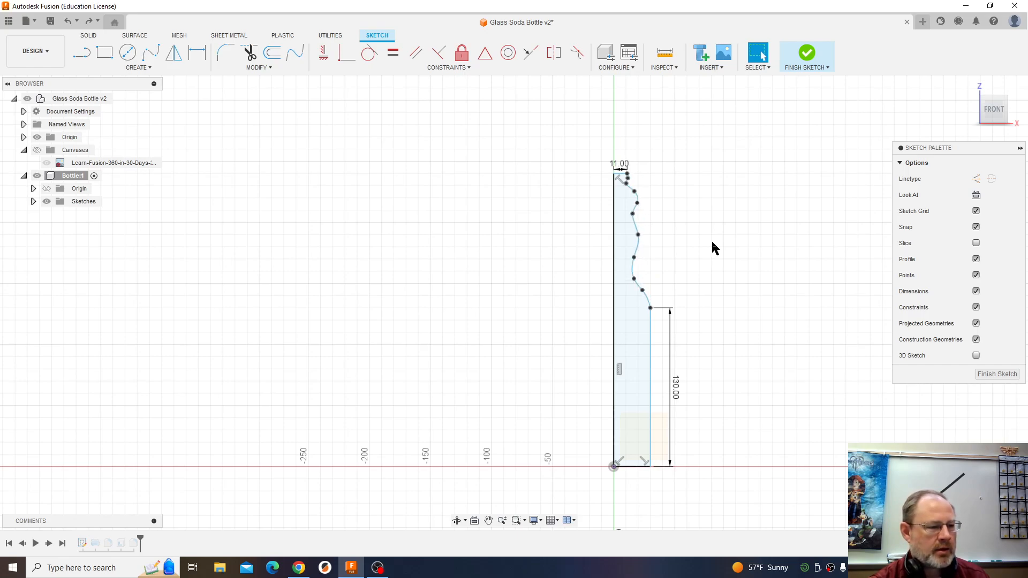
key("ctrl+z")
key("ctrl+z")
key("ctrl+z")
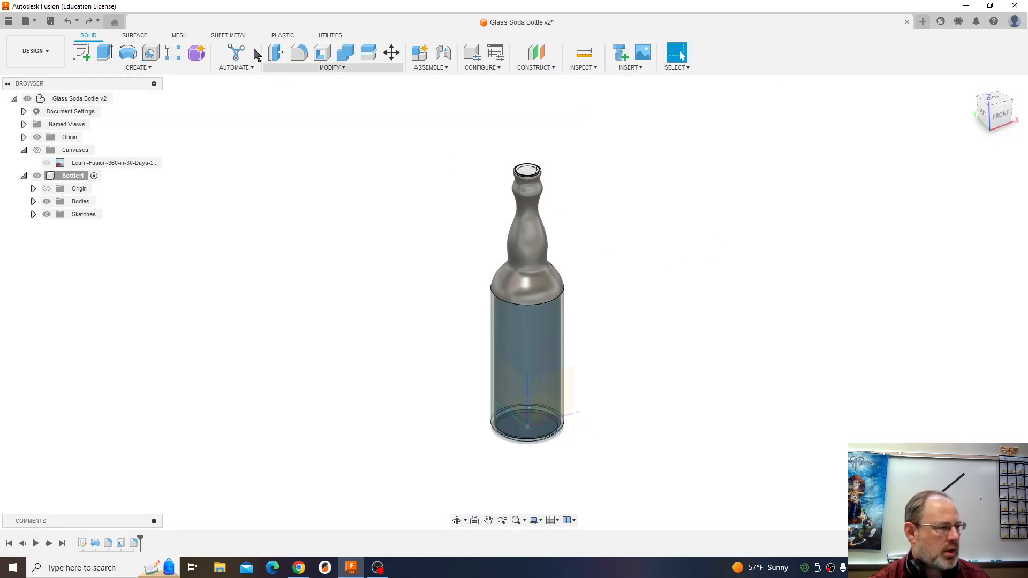
left_click(89, 21)
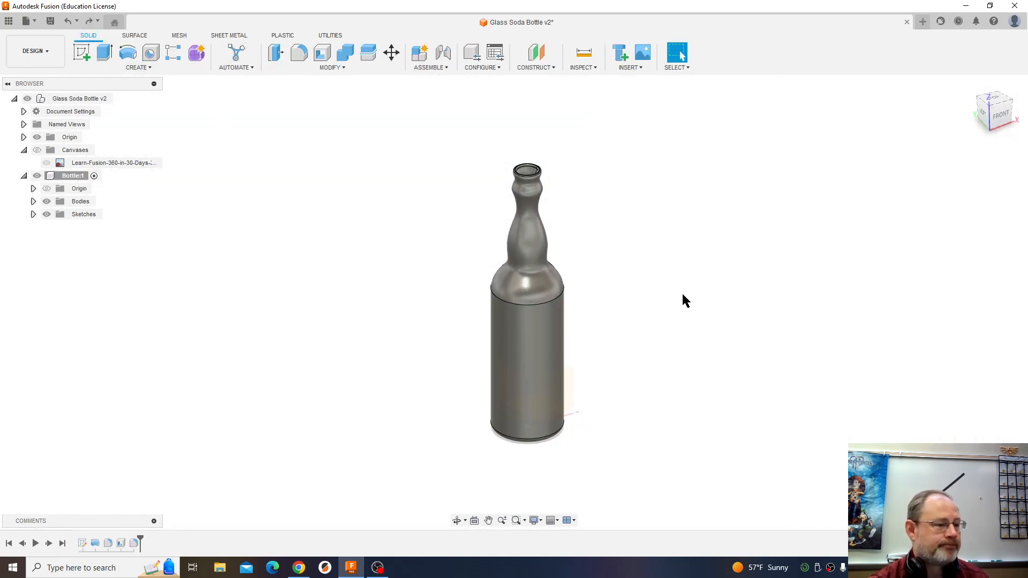
Step: Edit the bottle's profile sketch, move the spline fit points along the middle and lower neck slightly outward, and finish the sketch
right_click(83, 543)
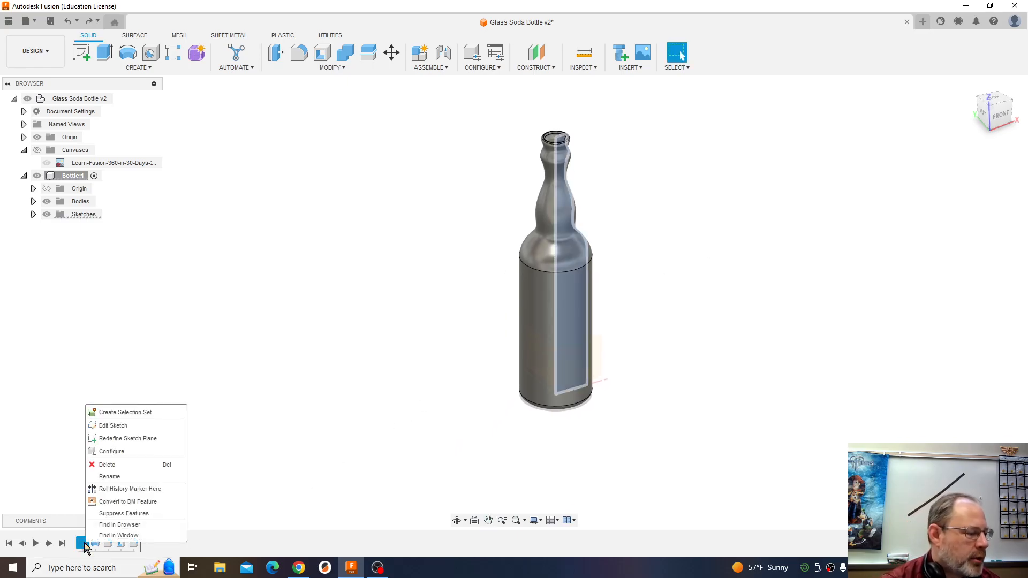
left_click(122, 426)
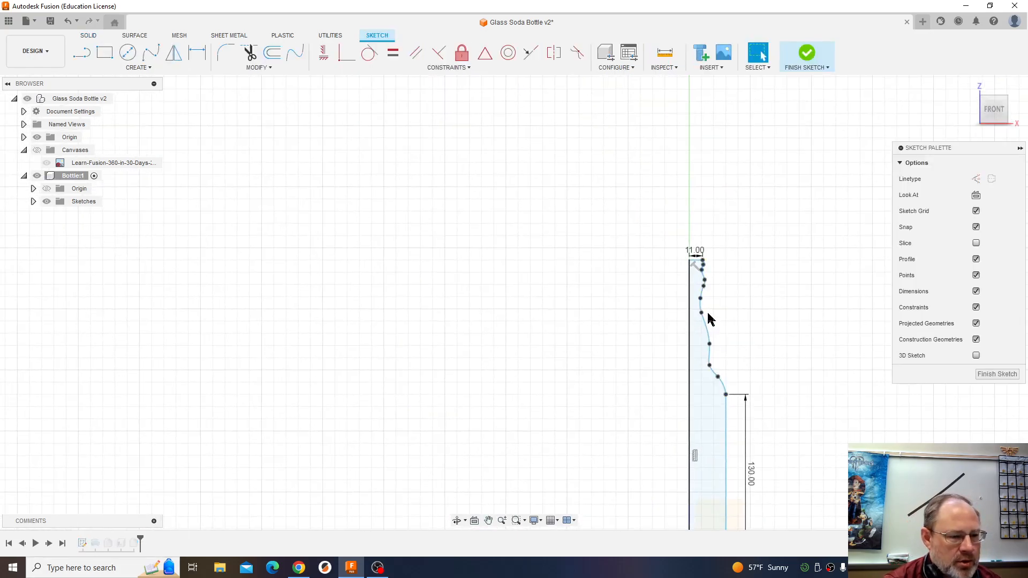
left_click_drag(701, 298, 714, 370)
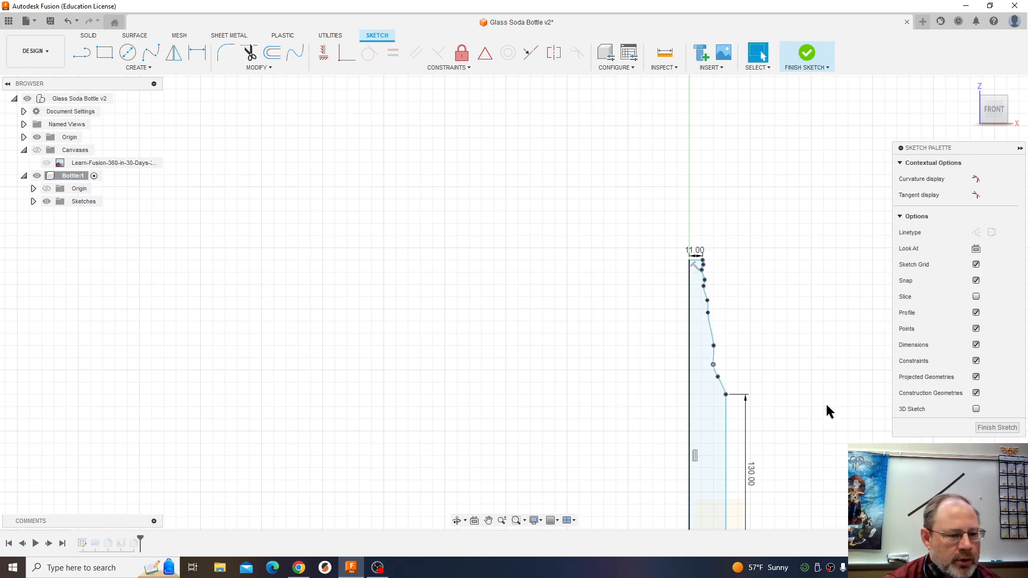
left_click(996, 427)
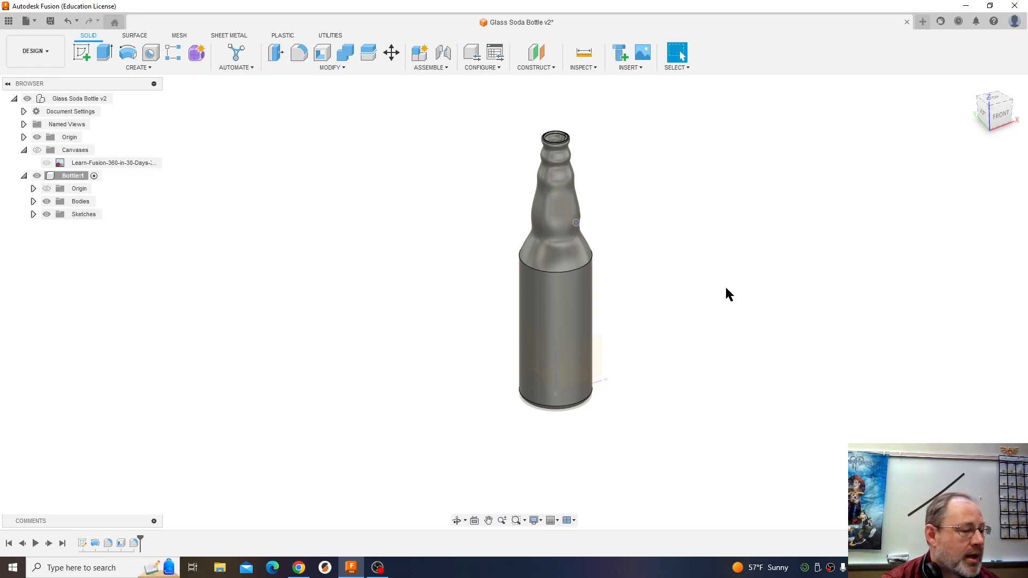
Step: Edit the bottle's Revolve feature and reduce its angle to 270 degrees
left_click(95, 545)
right_click(95, 545)
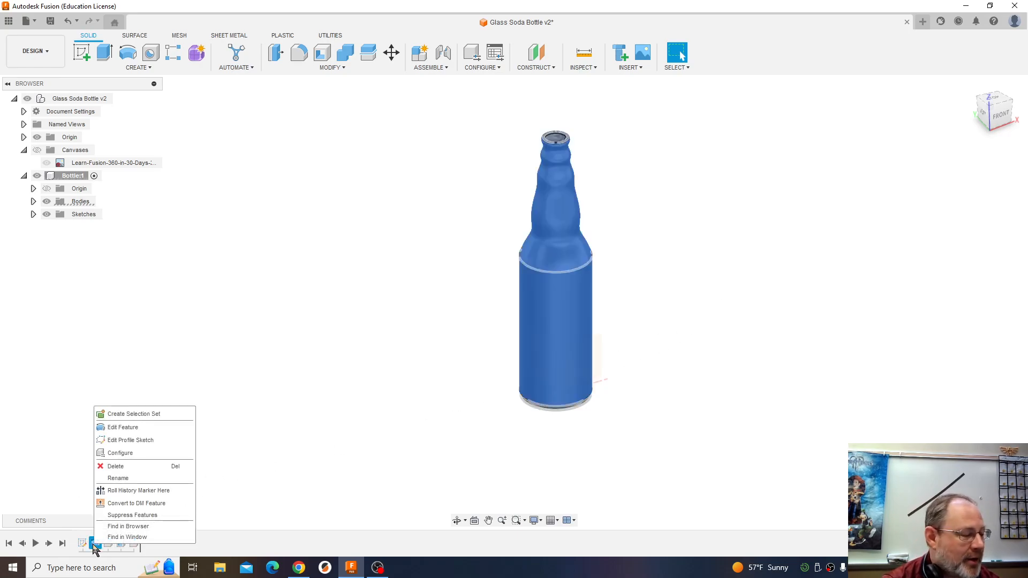
left_click(128, 428)
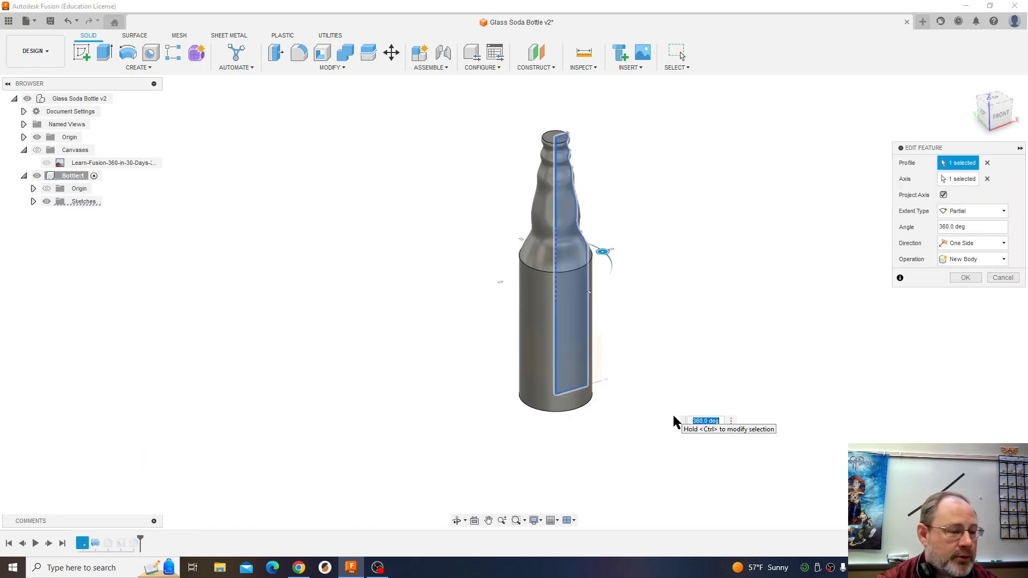
scroll(679, 281, "up", 3)
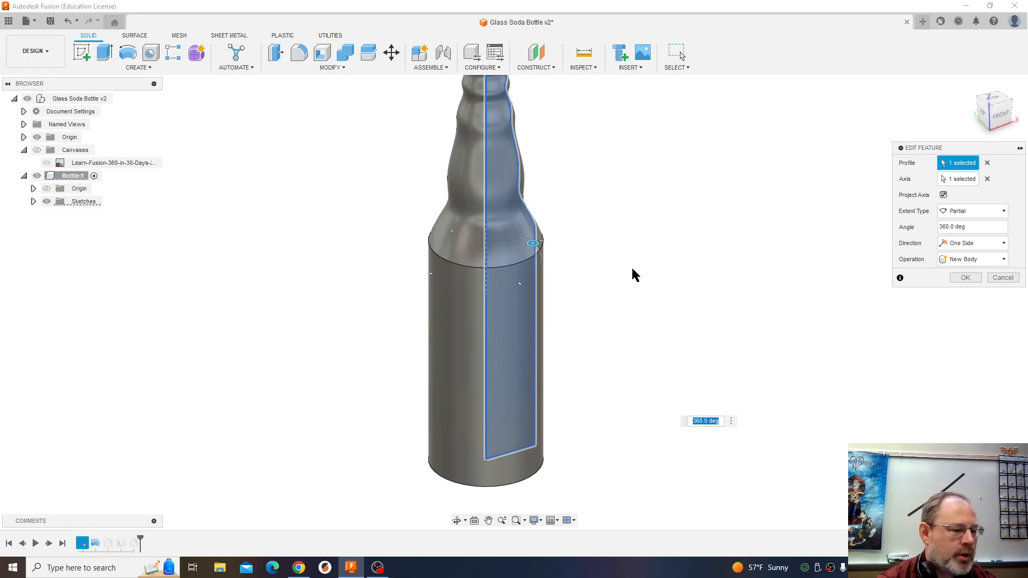
left_click_drag(532, 243, 531, 299)
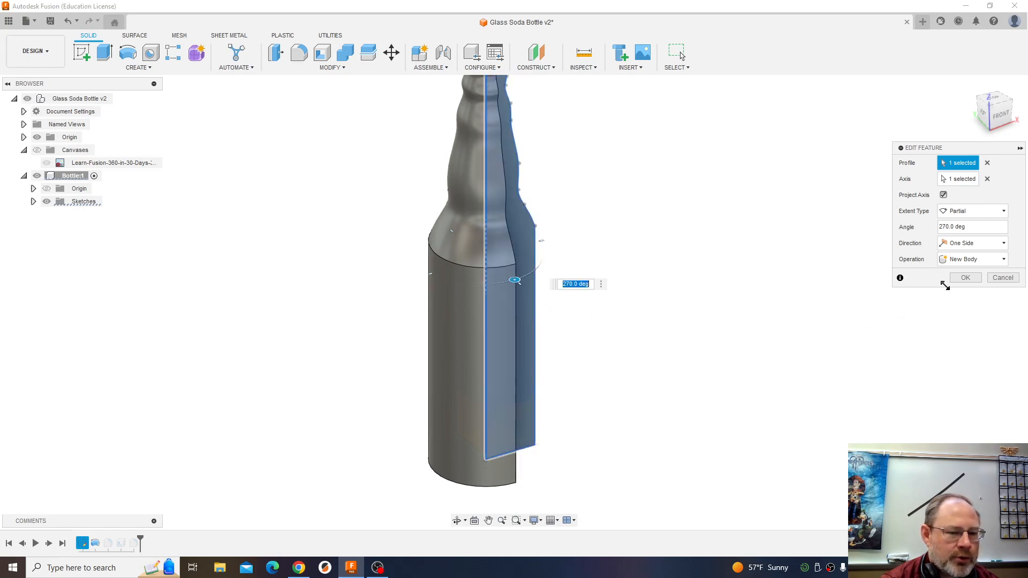
left_click(967, 277)
Step: Edit the bottle's Shell feature and set its inside thickness to 3 mm
middle_click_drag(695, 241, 658, 261, "shift")
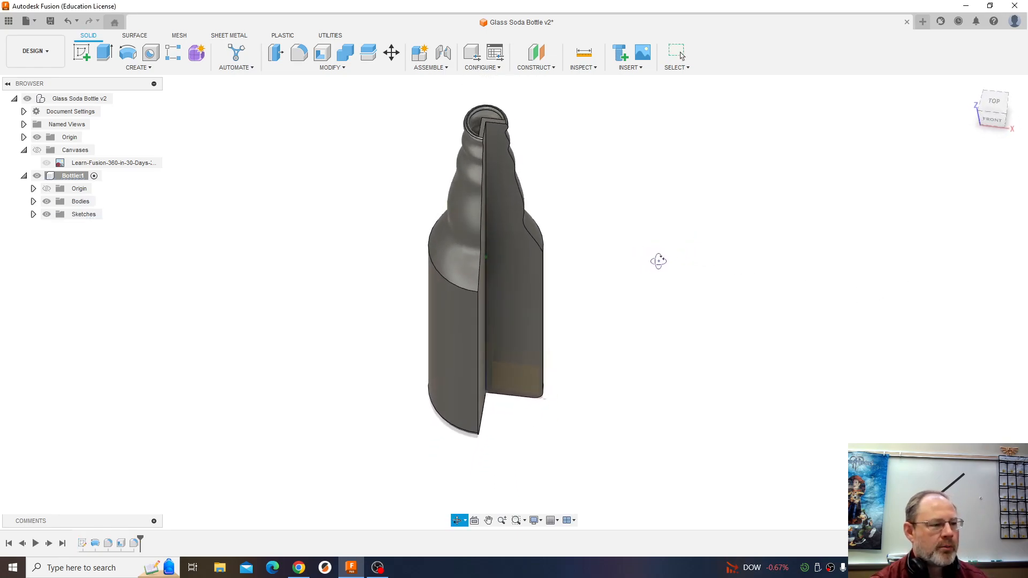
mouse_move(746, 291)
middle_mouse_down()
mouse_move(730, 257)
mouse_move(689, 315)
mouse_move(692, 328)
mouse_move(748, 297)
mouse_move(755, 306)
middle_mouse_up()
middle_click_drag(641, 289, 615, 292, "shift")
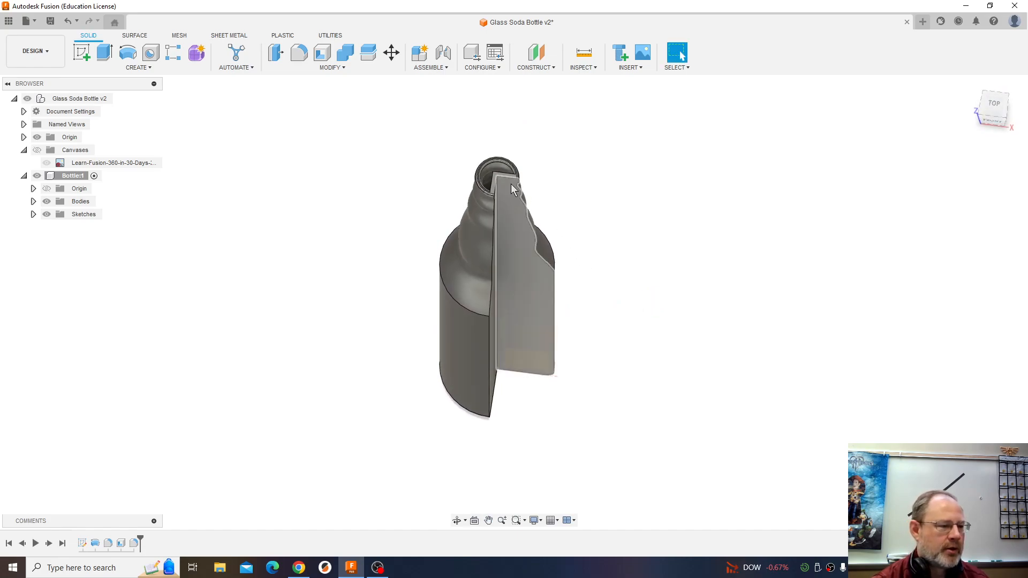
middle_click_drag(567, 179, 591, 180, "shift")
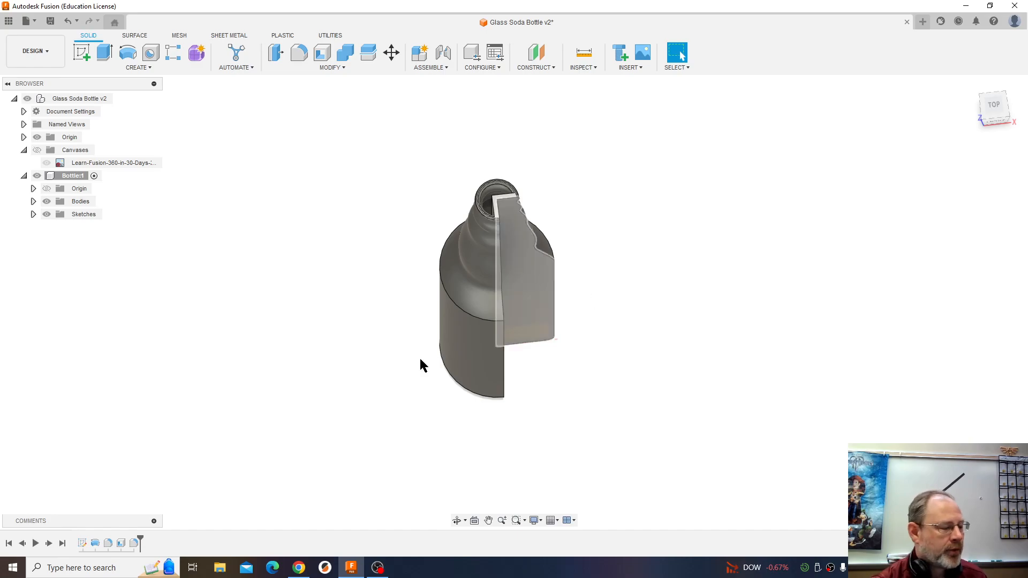
middle_click_drag(397, 343, 622, 262, "shift")
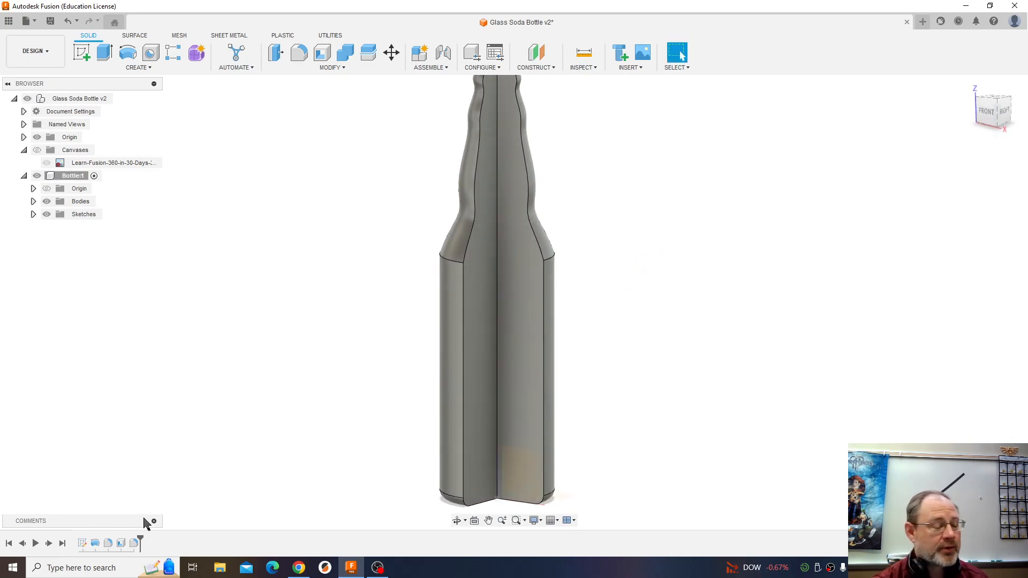
right_click(119, 546)
left_click(164, 440)
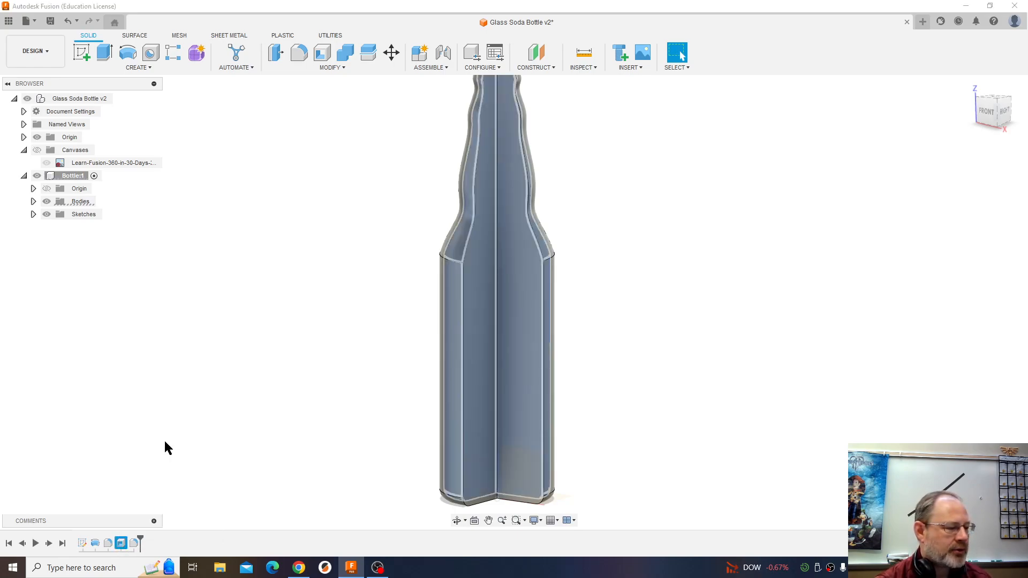
scroll(664, 257, "down", 3)
scroll(670, 241, "up", 4)
middle_click_drag(644, 184, 677, 236, "shift")
scroll(520, 177, "up", 2)
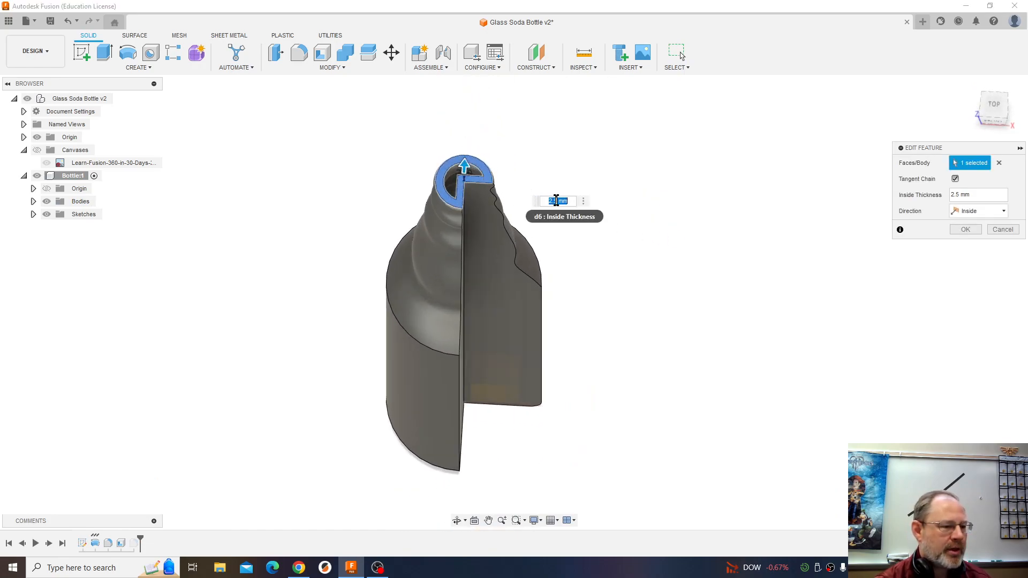
type("3")
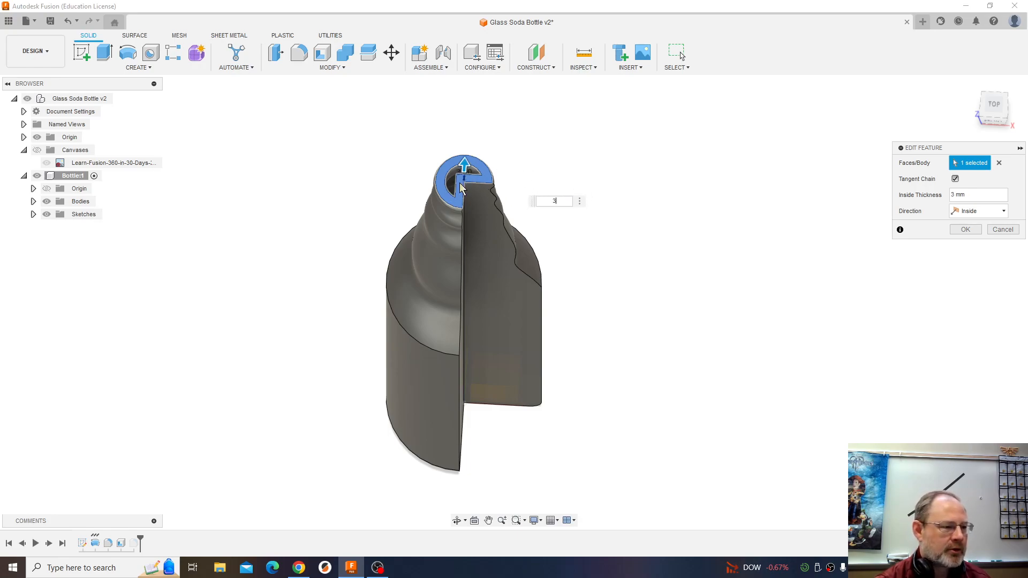
key("ctrl")
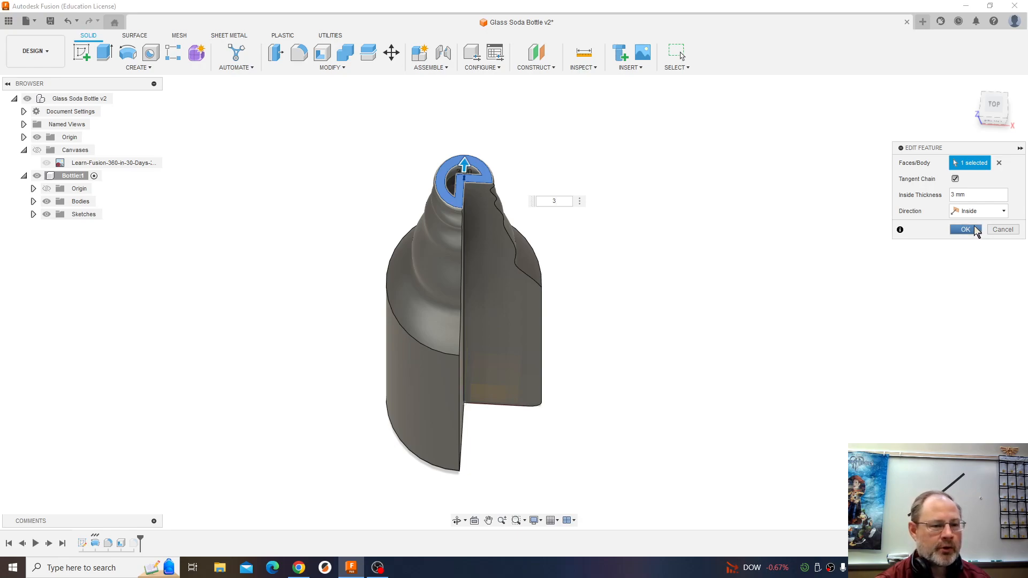
left_click(965, 229)
Step: Save the modified design as a new copy named "Glass Soda Bottle-WITH CHANGES" in the Learn Fusion 360 in 30 days folder
middle_click_drag(682, 323, 671, 317, "shift")
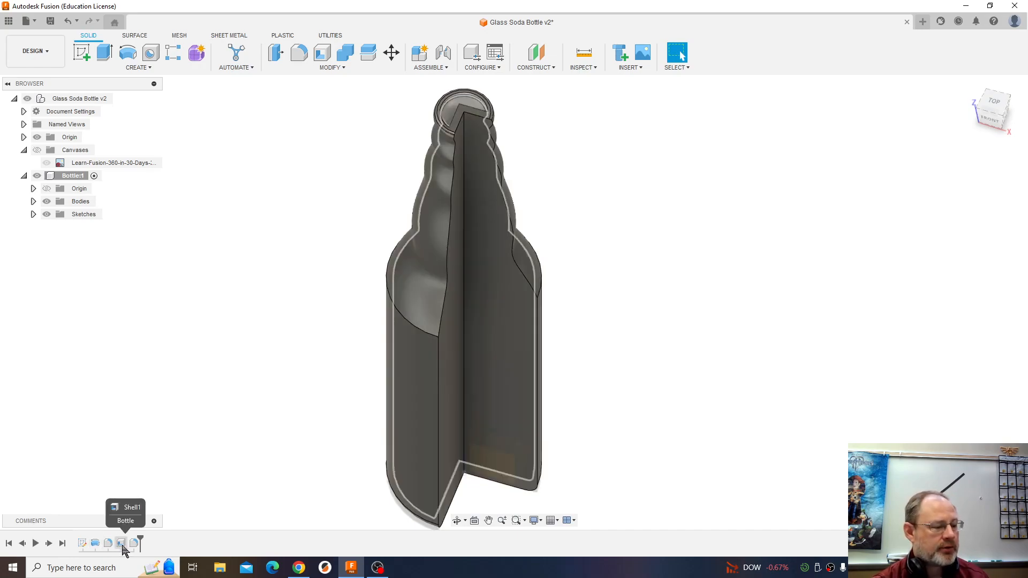
middle_click_drag(759, 372, 561, 191, "shift")
scroll(560, 191, "up", 2)
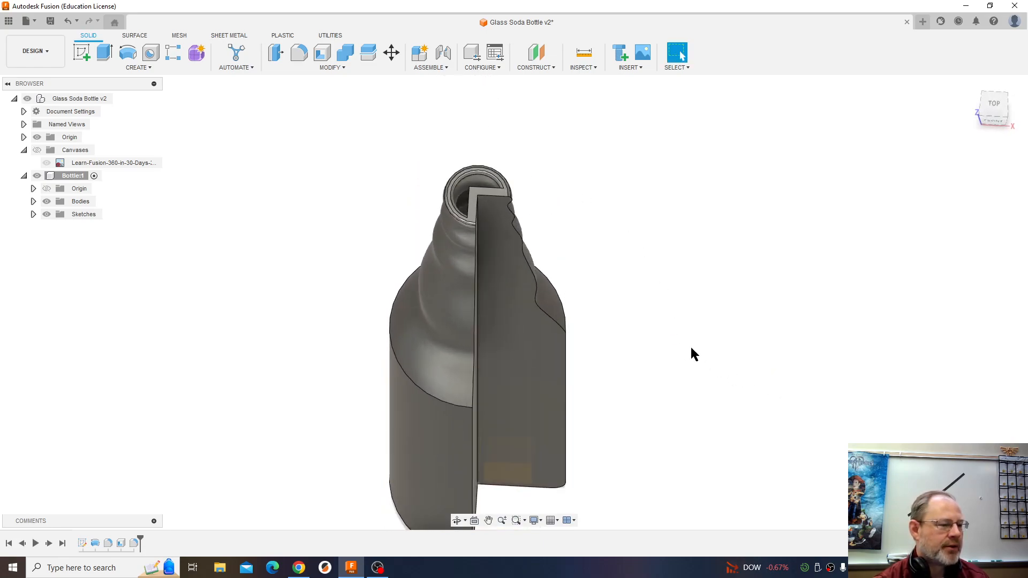
middle_click_drag(764, 454, 664, 366, "shift")
scroll(718, 337, "down", 4)
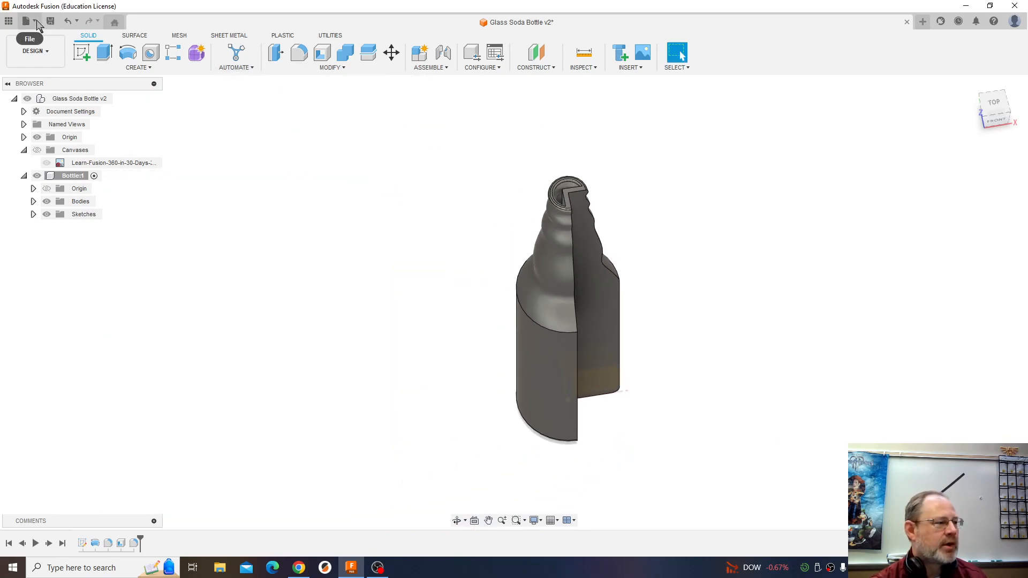
left_click(27, 21)
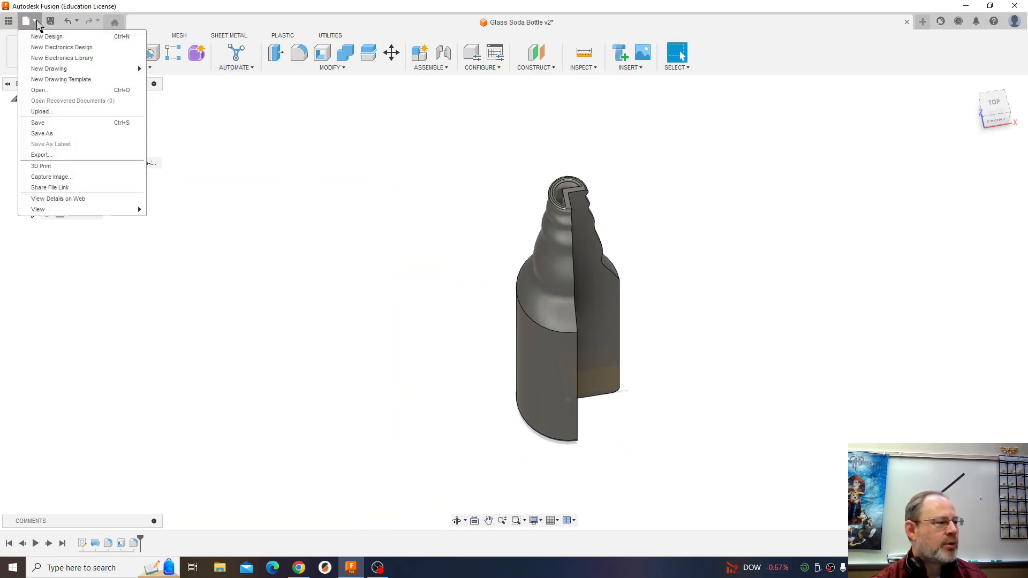
left_click(61, 134)
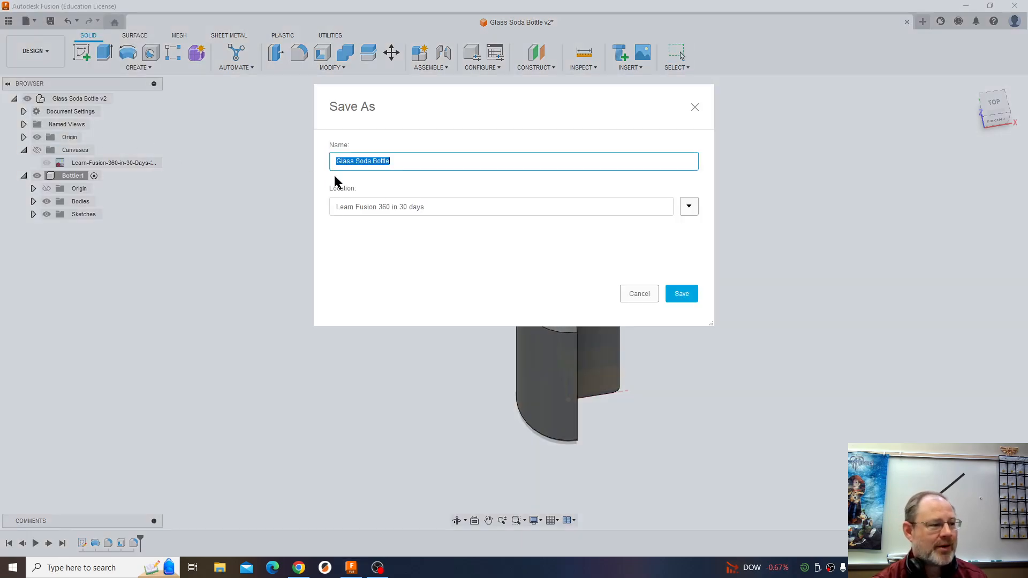
left_click(409, 161)
type("-WITH CHANGES")
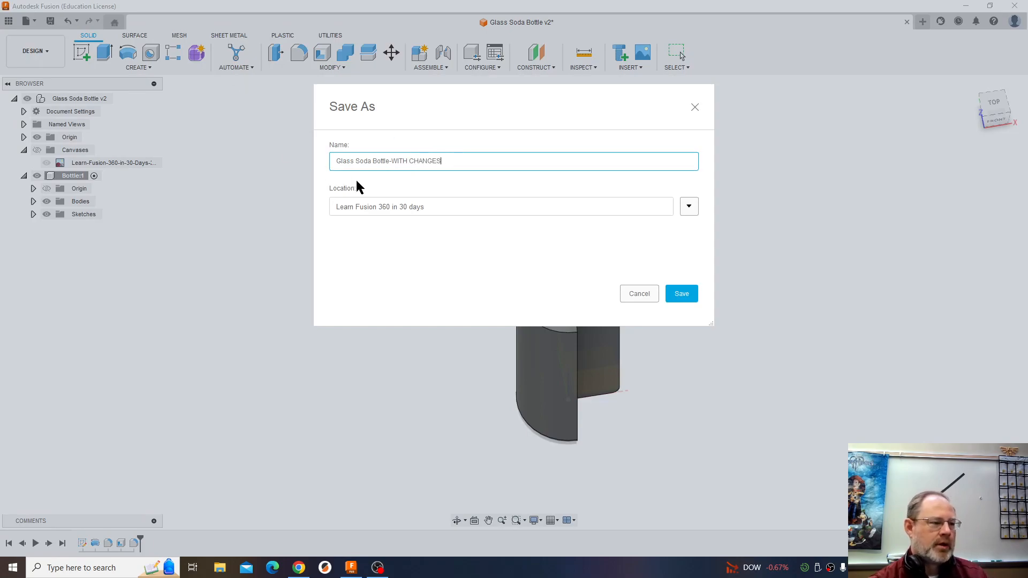
left_click(680, 298)
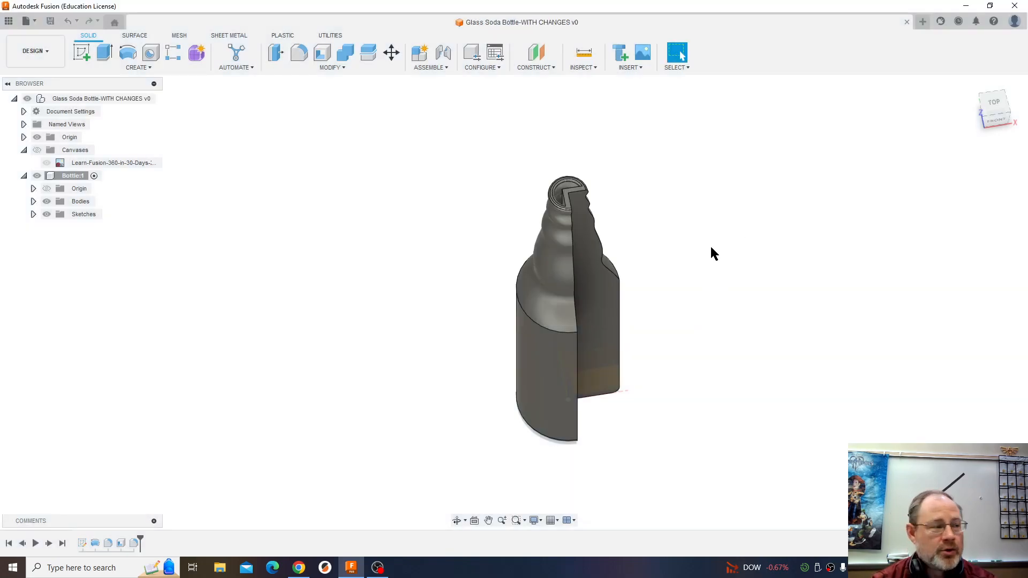
Step: Review the 3D Print settings and the available file formats for the bottle, and leave without exporting
left_click(36, 22)
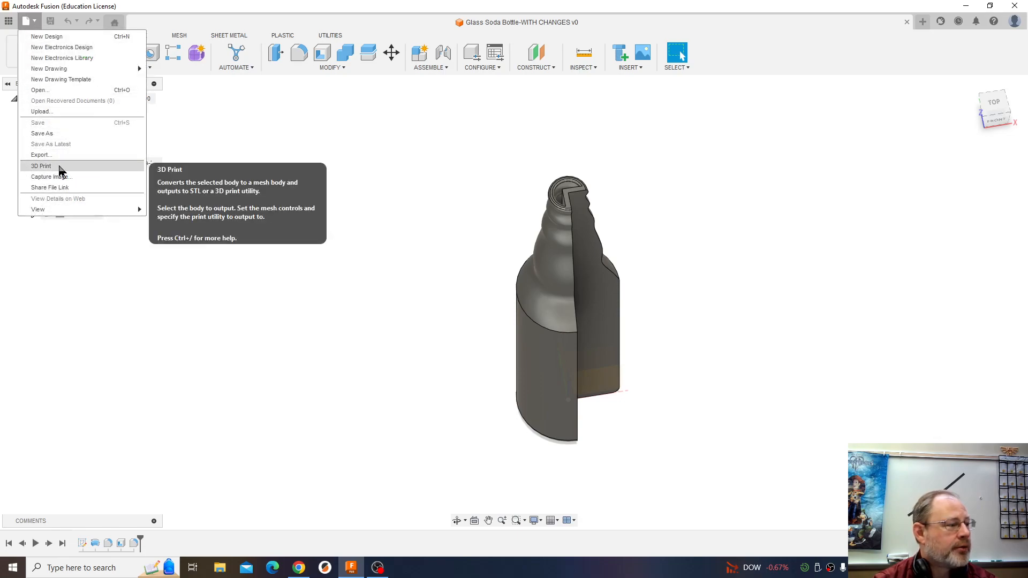
left_click(59, 170)
left_click(599, 307)
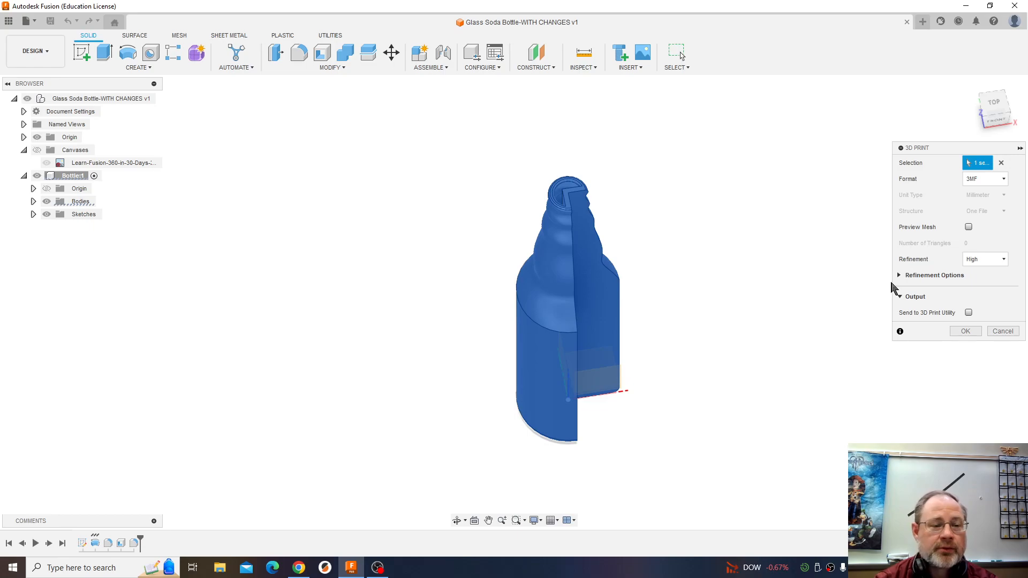
left_click(1001, 181)
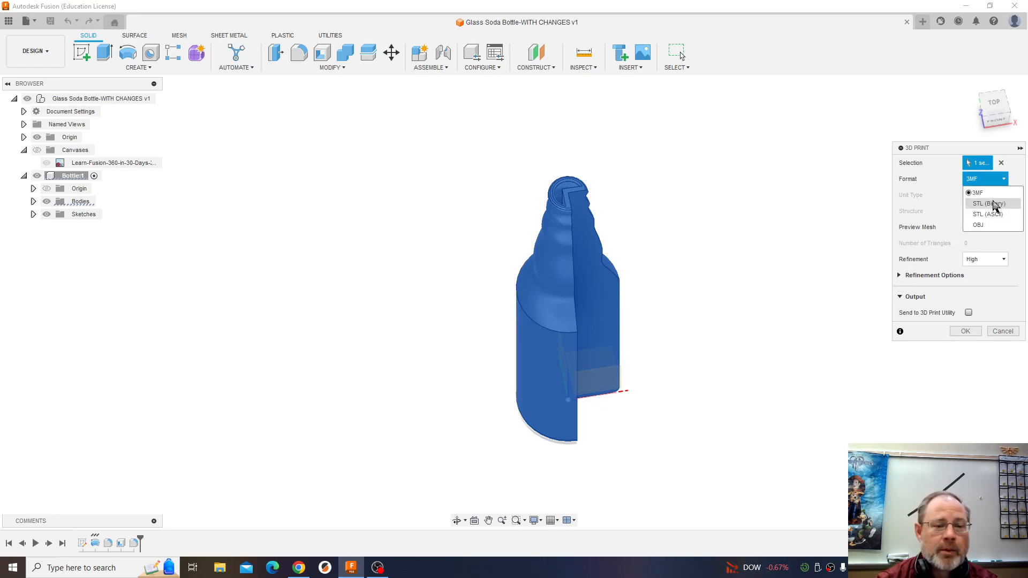
left_click(811, 208)
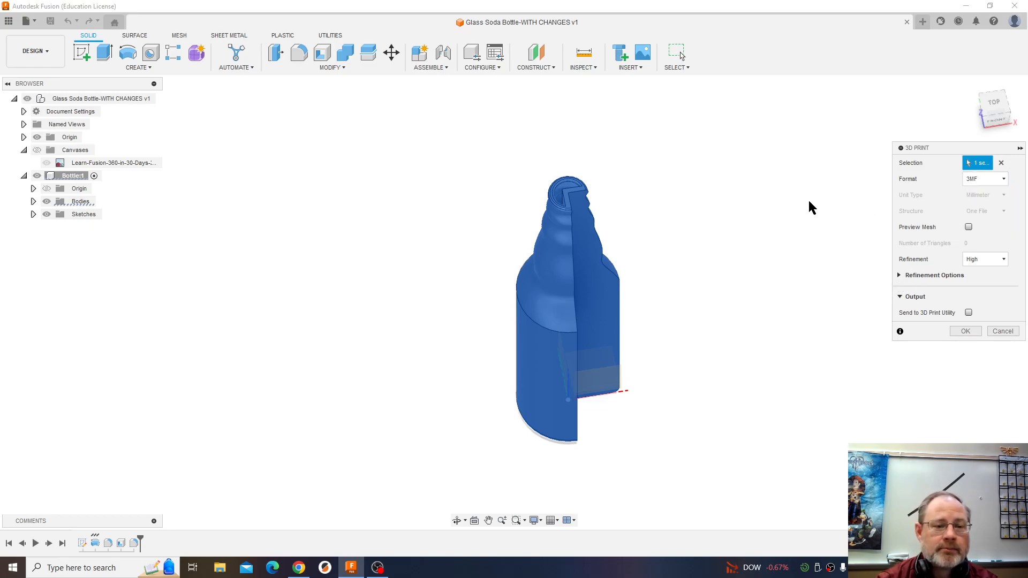
left_click(1003, 332)
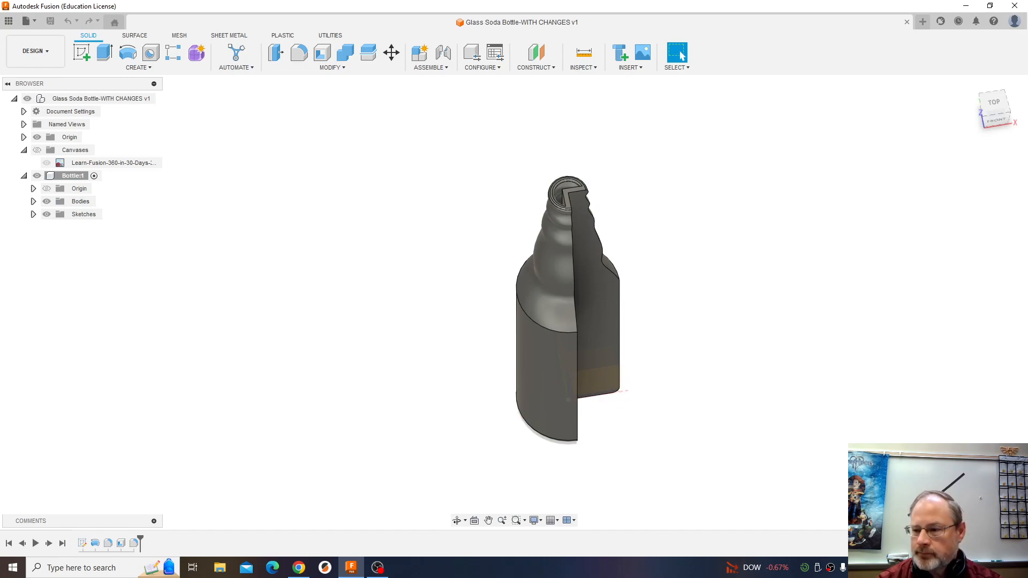